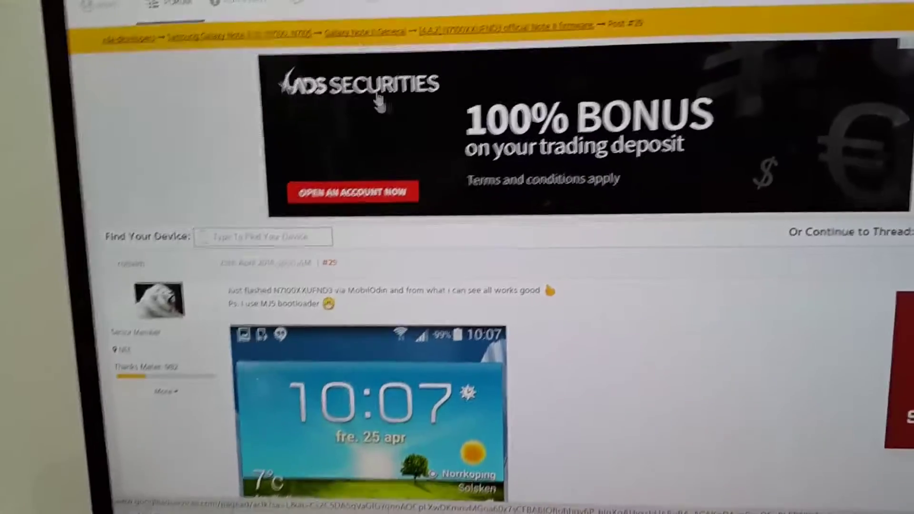
scroll(446, 40, "down", 2)
scroll(444, 327, "down", 3)
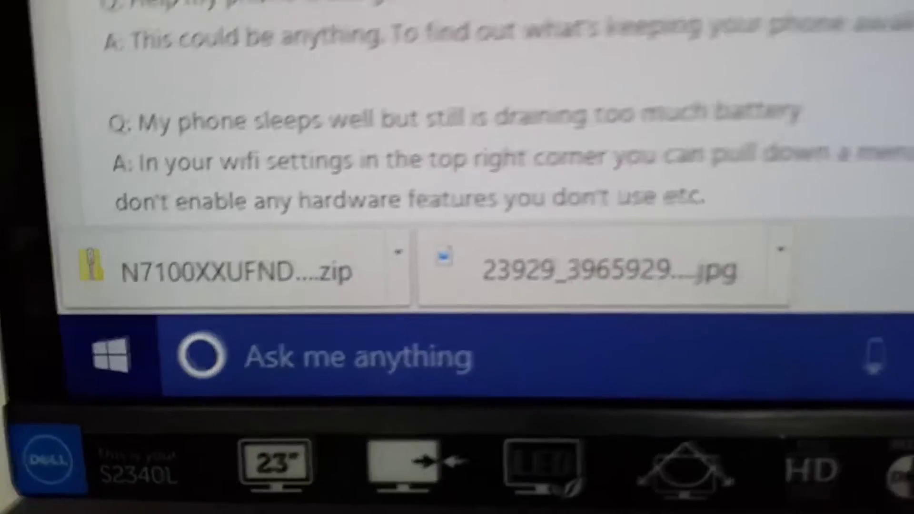
- Open the downloaded zip and browse to Downloads > Odin307 > Odin307
left_click(132, 285)
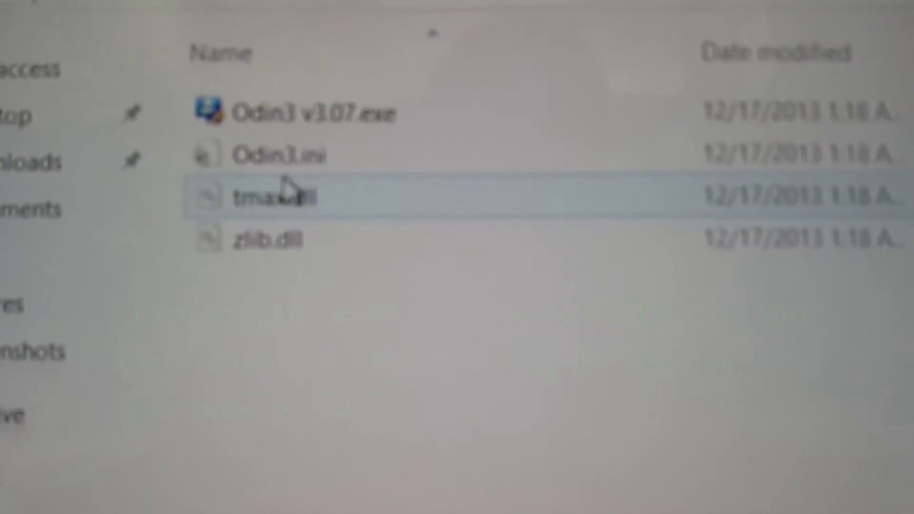
- Run Odin3 v3.07.exe and approve the User Account Control prompt
left_click(353, 122)
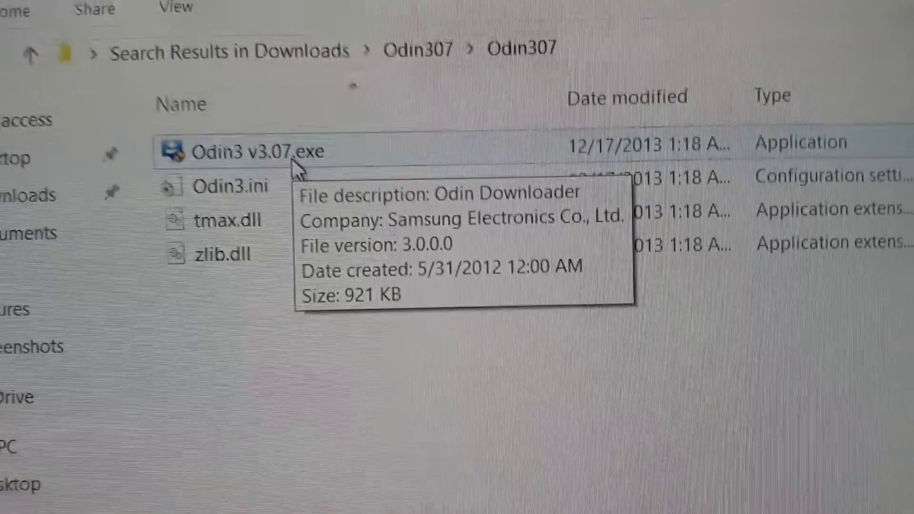
double_click(290, 139)
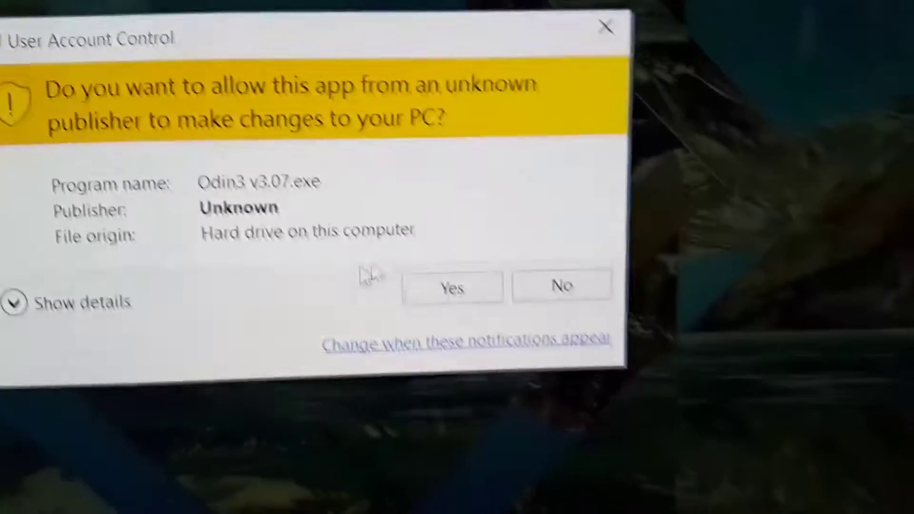
left_click(422, 275)
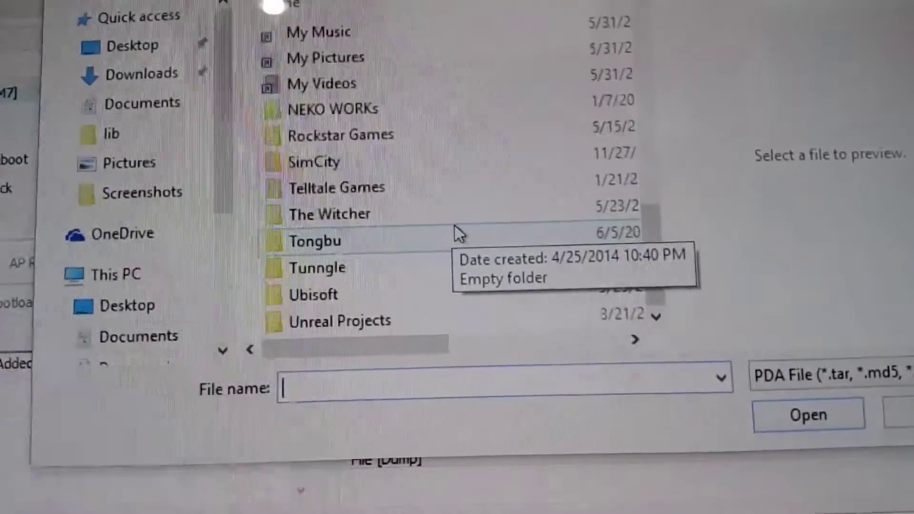
scroll(486, 265, "up", 2)
- Select the N7100XXUFND3 .tar.md5 firmware from the Desktop as the PDA file
left_click(127, 305)
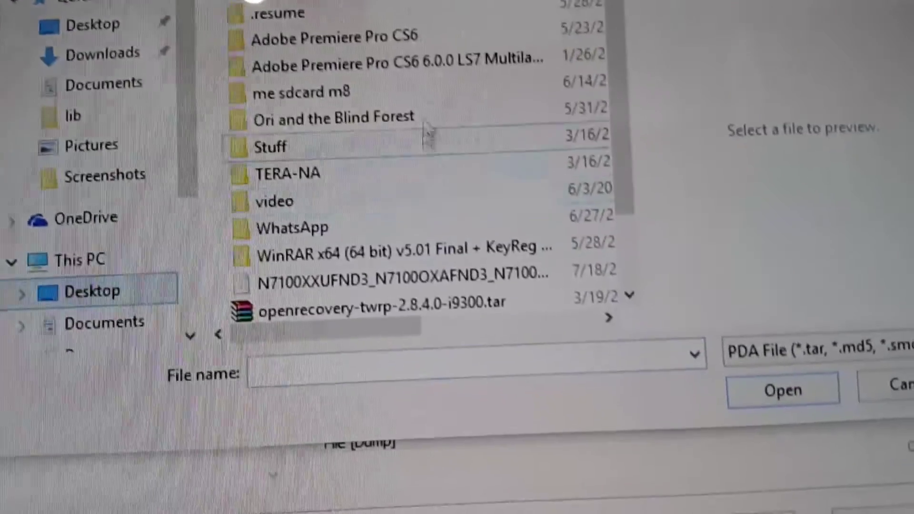
left_click(464, 182)
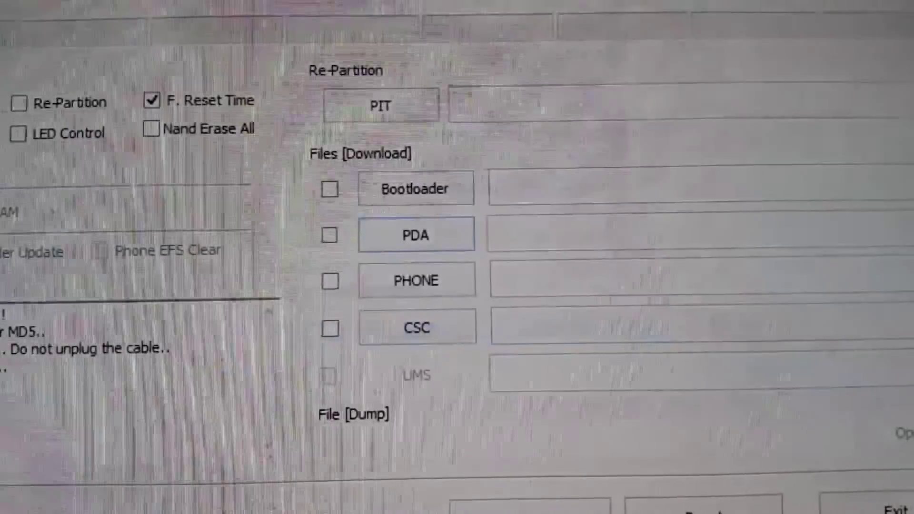